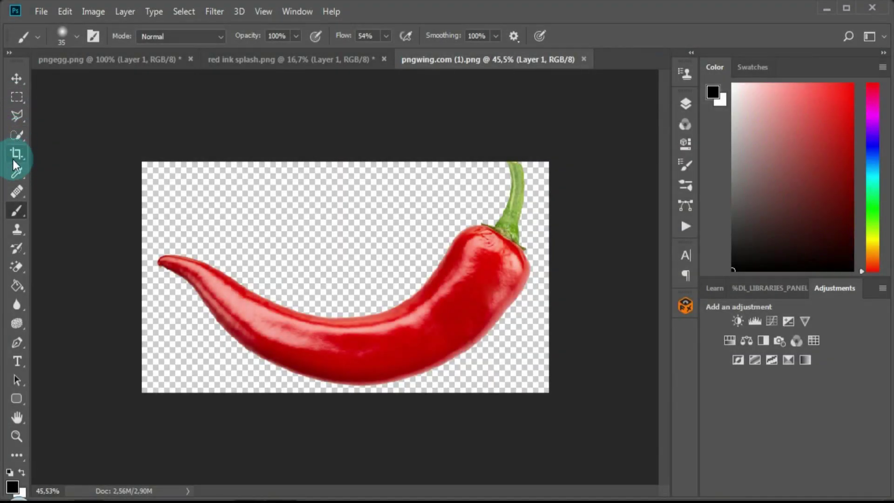
Crop outward to extend the chili canvas with empty space on the left and top
left_click(17, 154)
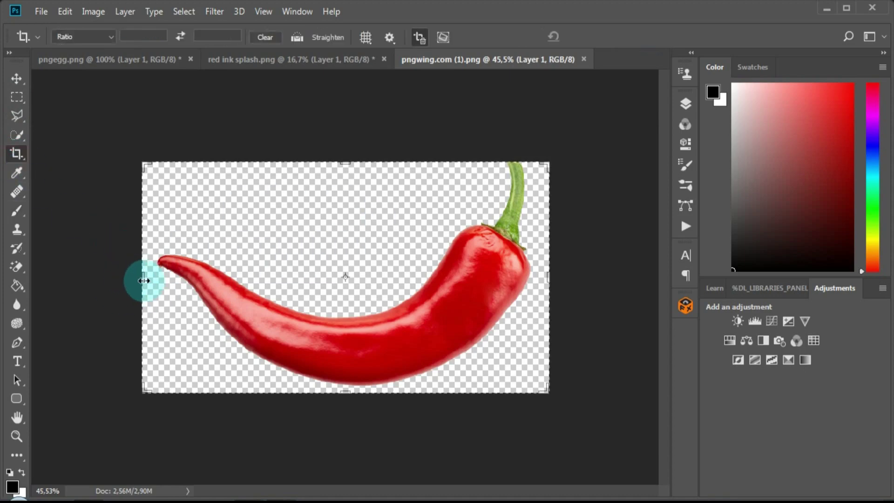
left_click_drag(143, 277, 124, 282)
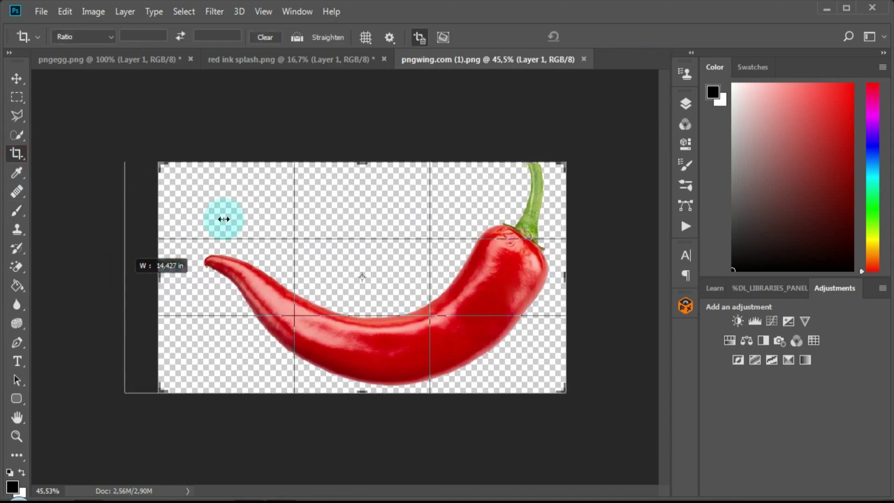
left_click_drag(347, 162, 346, 144)
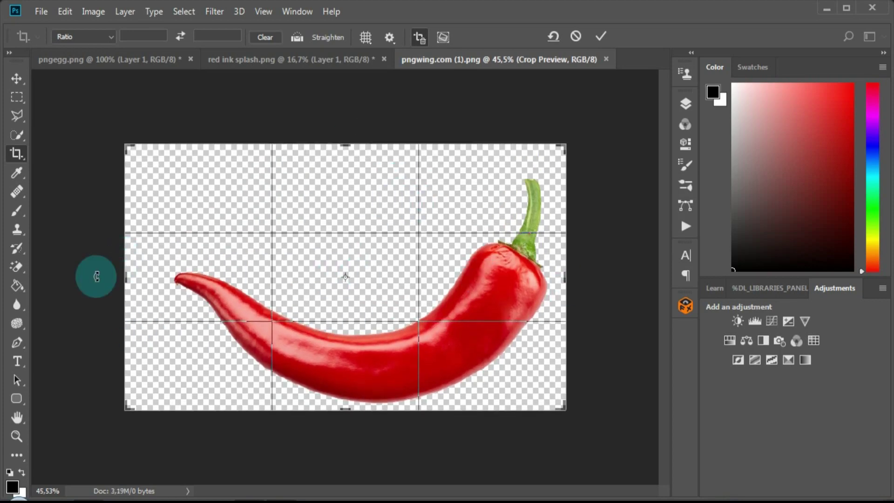
left_click_drag(125, 278, 185, 317)
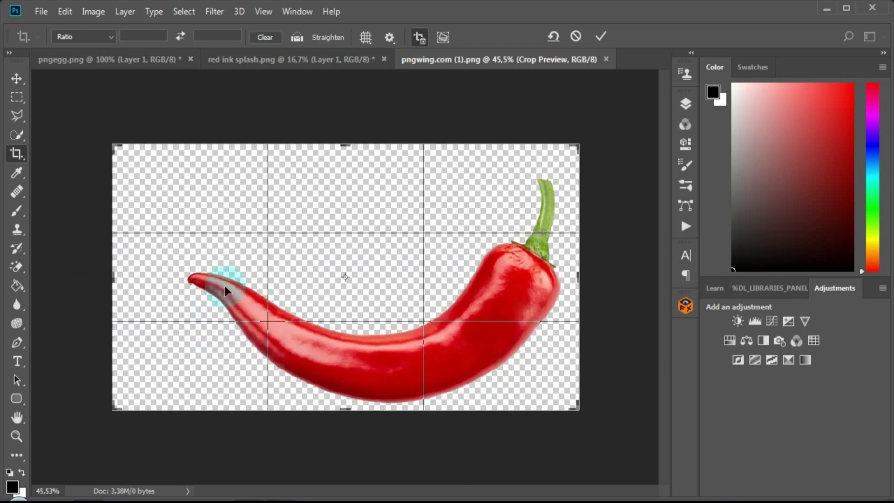
left_click(600, 37)
left_click(169, 181)
Move the chili layer slightly up on the canvas
left_click(16, 79)
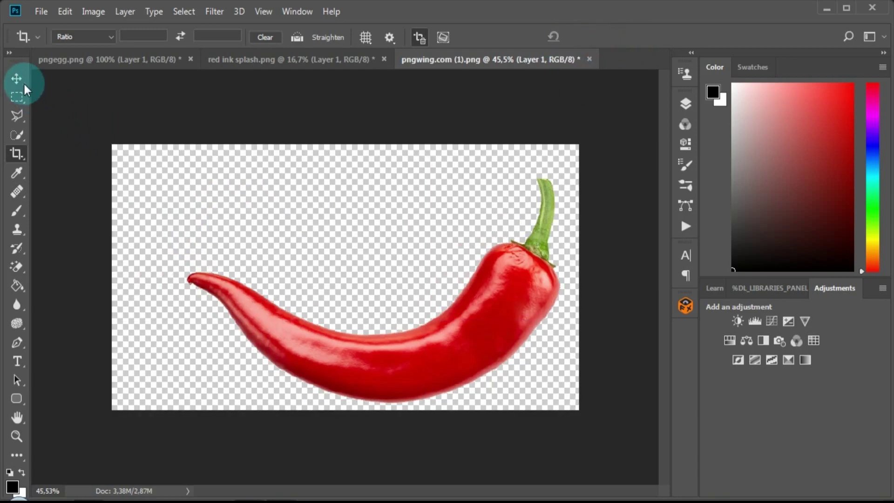
left_click(512, 401)
mouse_move(458, 356)
left_mouse_down()
mouse_move(454, 330)
mouse_move(467, 332)
left_mouse_up()
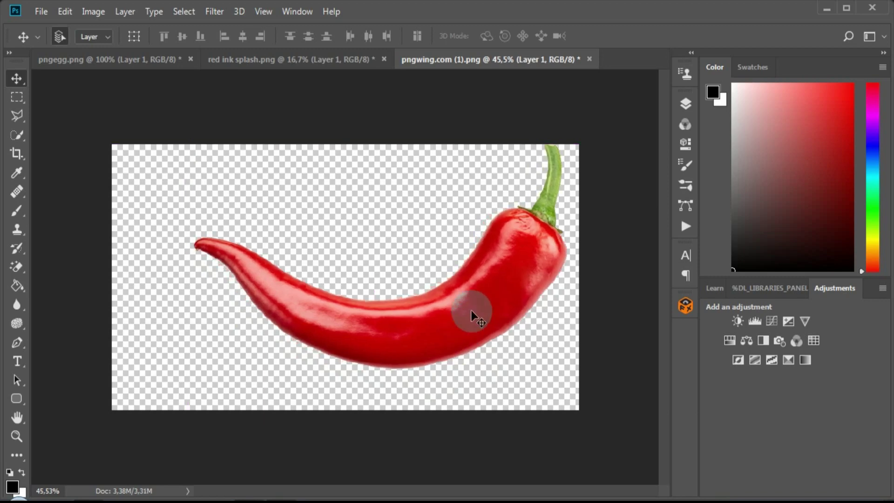
Add a near-white (fdfdfd) Solid Color fill layer beneath the chili layer
left_click(685, 104)
left_click(592, 311)
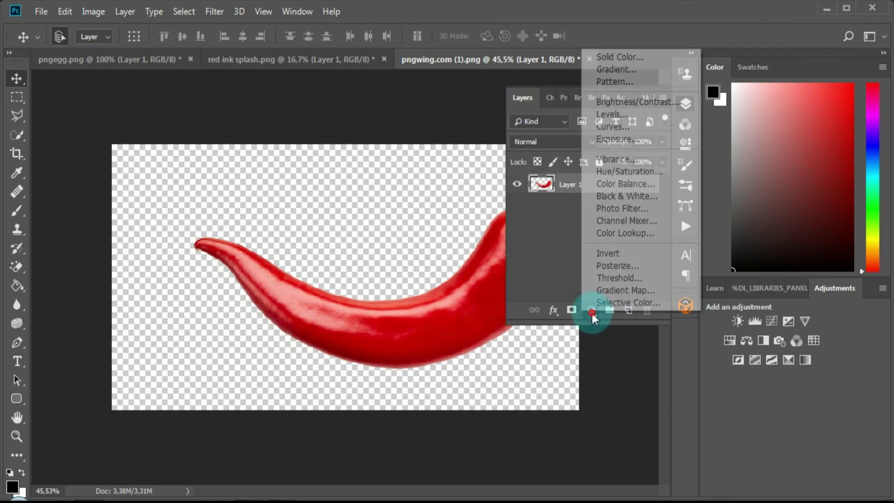
left_click(610, 63)
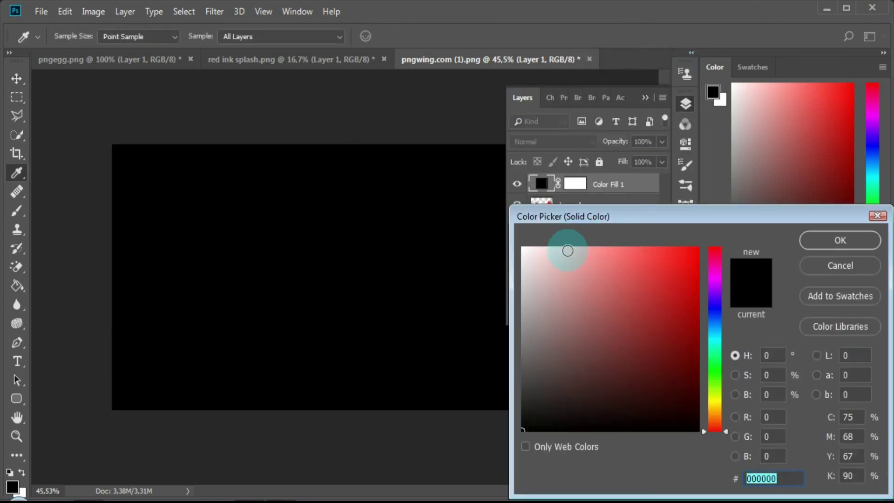
left_click_drag(567, 247, 495, 250)
left_click(837, 230)
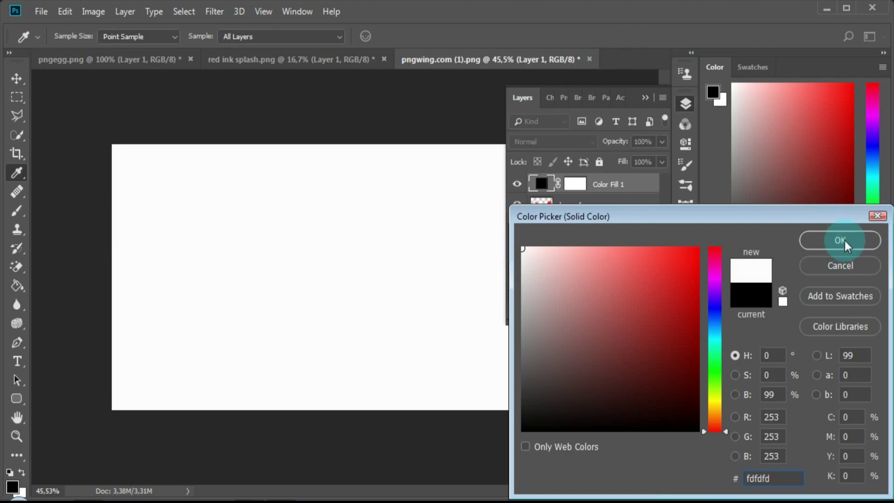
left_click_drag(621, 184, 618, 227)
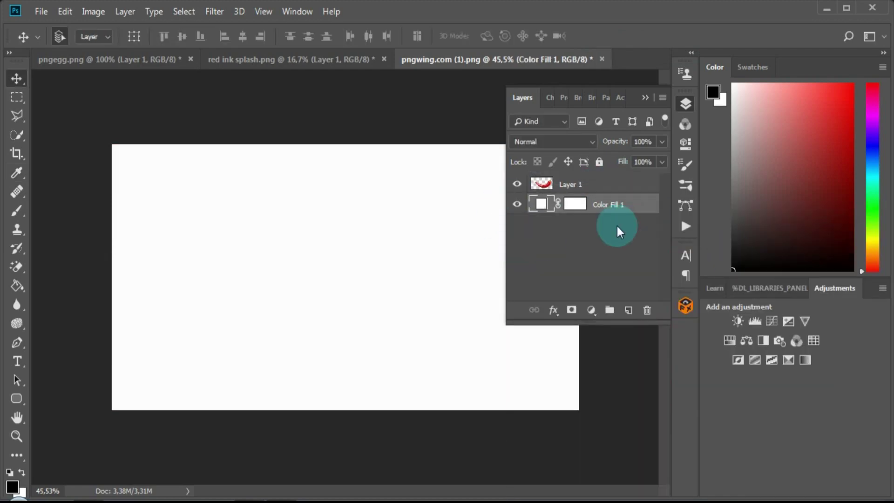
left_click(646, 98)
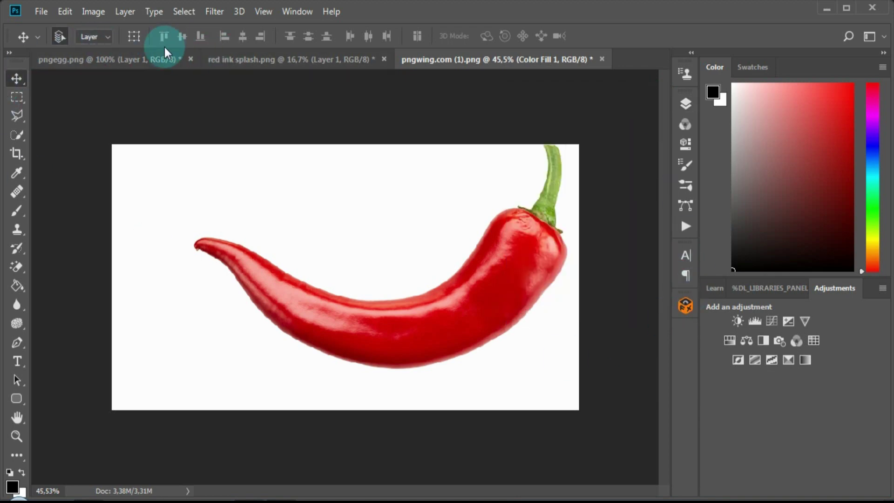
Drag the pngegg.png splash into the chili document as Layer 2, near the pepper's tip
left_click(132, 60)
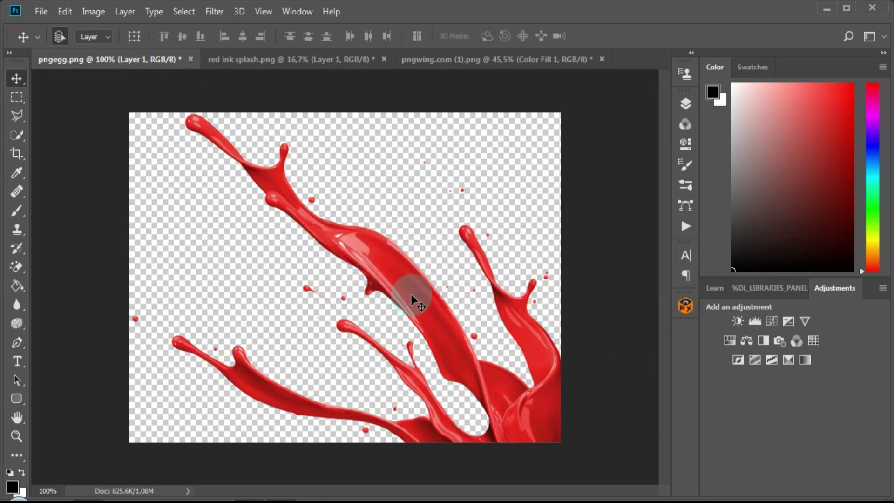
mouse_move(365, 283)
left_mouse_down()
mouse_move(474, 53)
mouse_move(378, 167)
left_mouse_up()
mouse_move(325, 247)
left_mouse_down()
mouse_move(269, 236)
mouse_move(279, 236)
left_mouse_up()
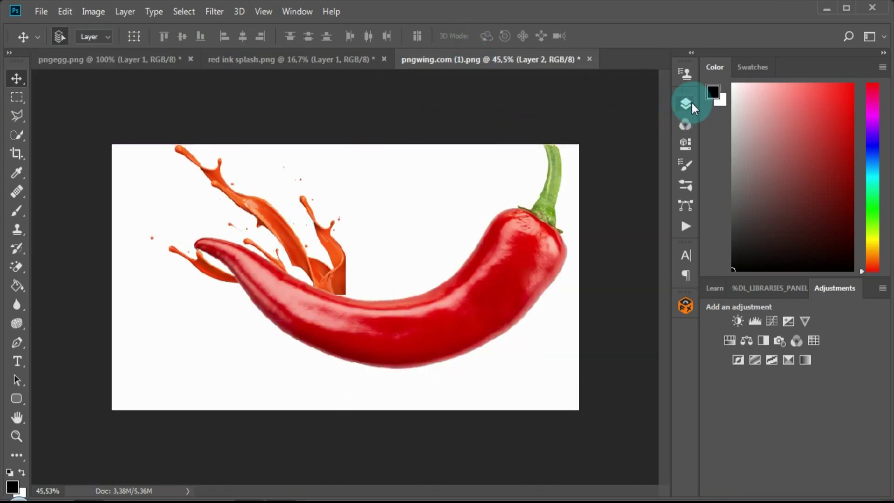
left_click(686, 103)
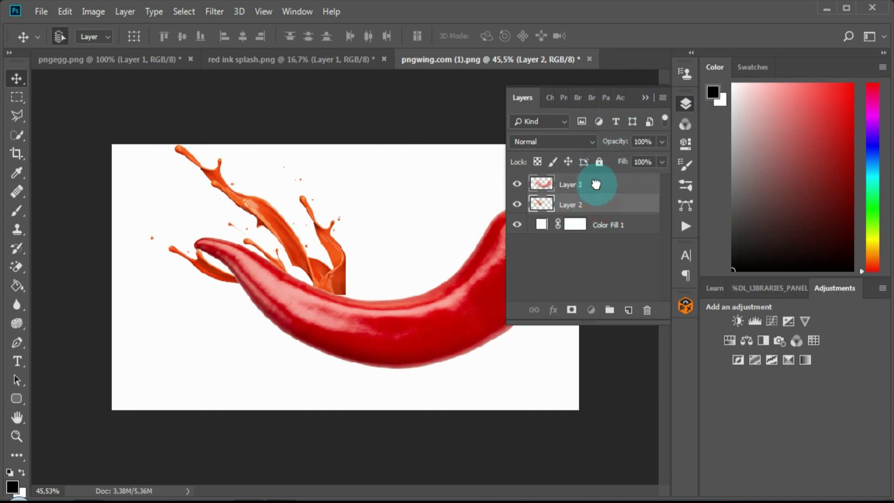
Put the splash layer above the chili, then rotate, shift and flip it vertically
left_click_drag(546, 210, 542, 180)
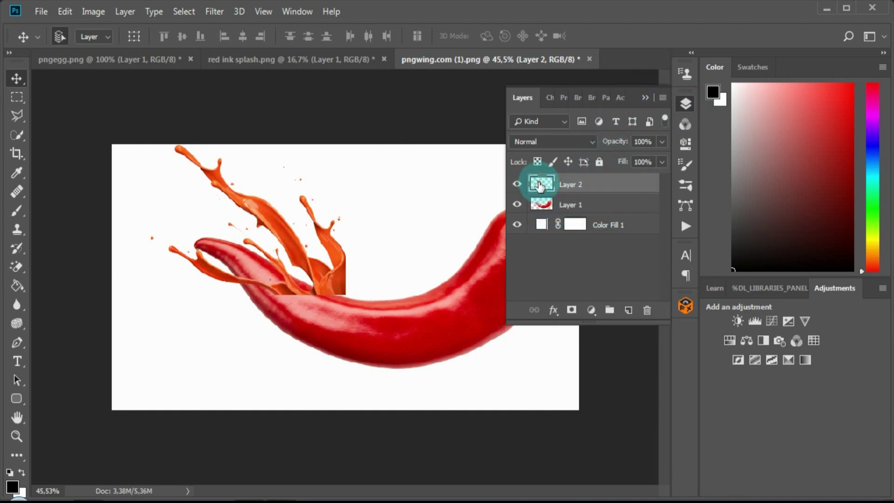
left_click(645, 98)
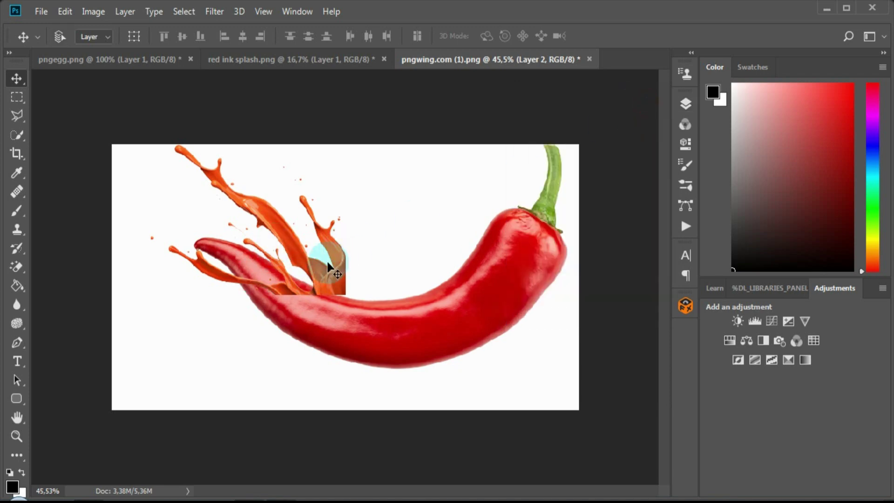
key("ctrl+t")
left_click_drag(139, 299, 168, 347)
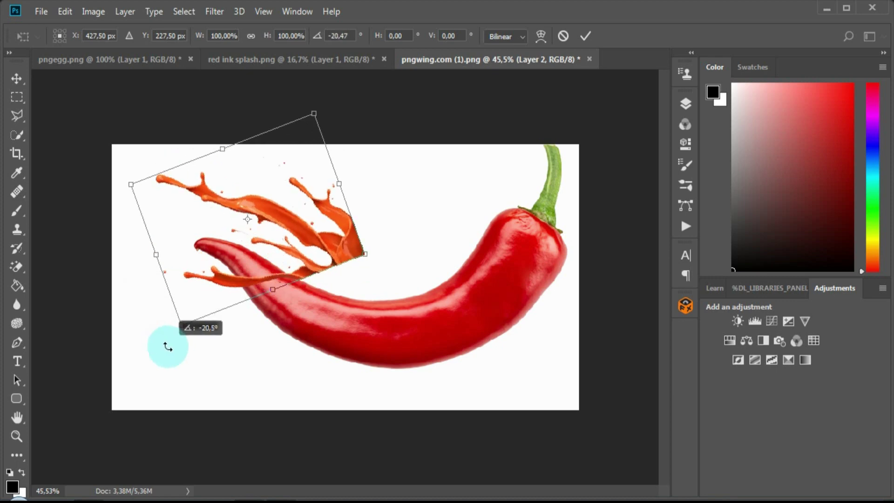
left_click_drag(353, 232, 345, 264)
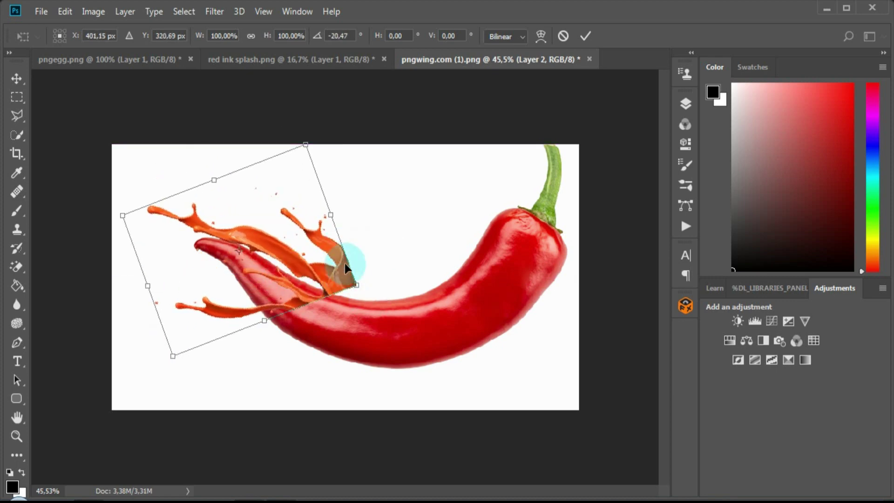
right_click(345, 264)
left_click(386, 459)
Rotate the splash to about -119°, fit it over the tip, and set 67% opacity
mouse_move(323, 371)
left_mouse_down()
mouse_move(205, 379)
mouse_move(223, 388)
left_mouse_up()
left_click_drag(335, 304, 366, 370)
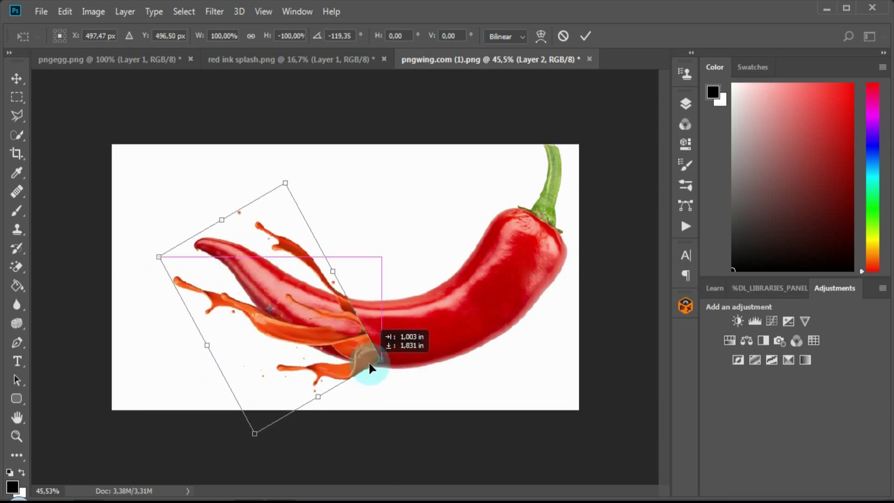
left_click_drag(367, 370, 374, 361)
left_click(685, 103)
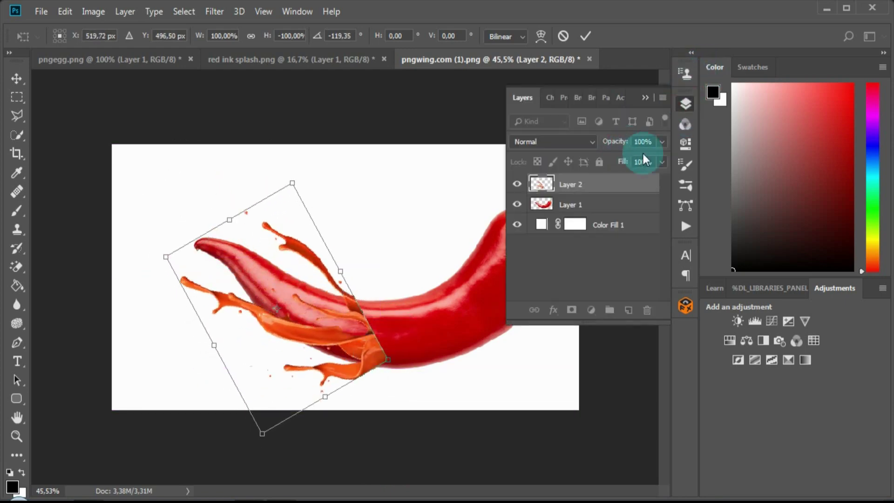
left_click_drag(661, 161, 641, 161)
left_click(586, 35)
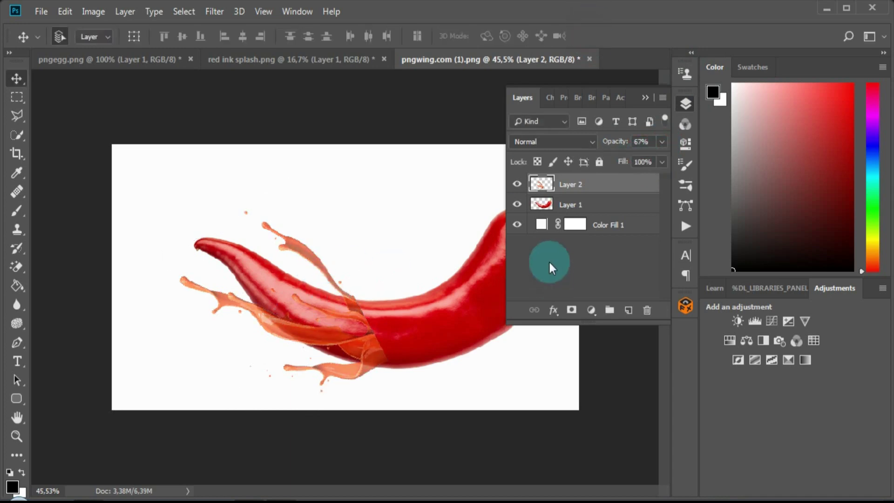
Try scaling, tilting and warping the splash, then cancel and drag it left over the tip
left_click_drag(320, 293, 322, 302)
key("ctrl+t")
left_click_drag(371, 211, 372, 214)
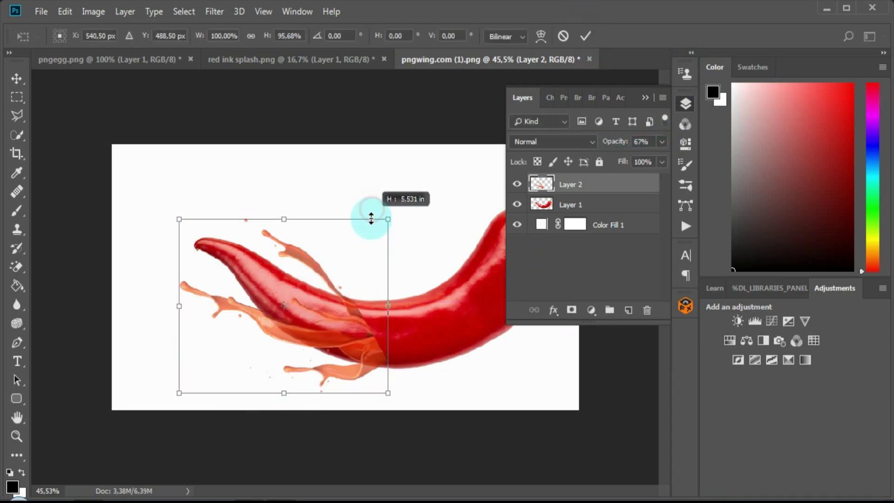
left_click_drag(394, 419, 379, 405)
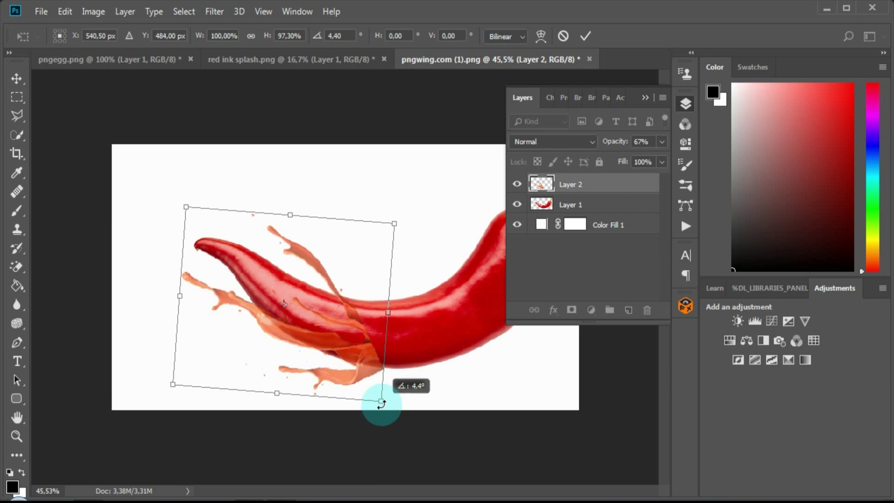
left_click(563, 36)
left_click(540, 36)
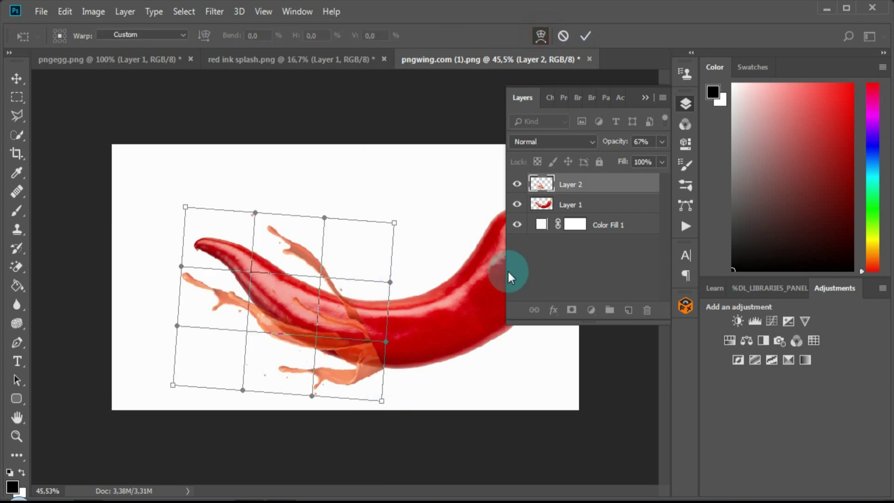
left_click_drag(640, 159, 677, 161)
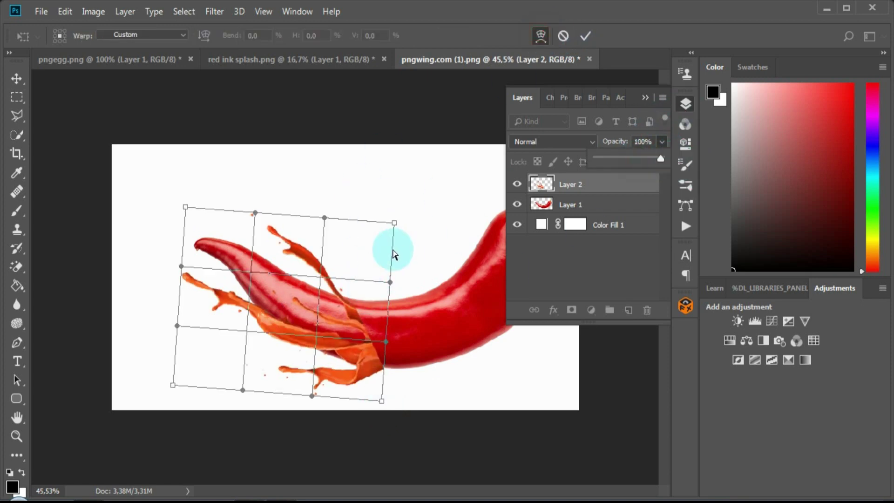
mouse_move(392, 248)
left_mouse_down()
mouse_move(341, 350)
mouse_move(395, 292)
left_mouse_up()
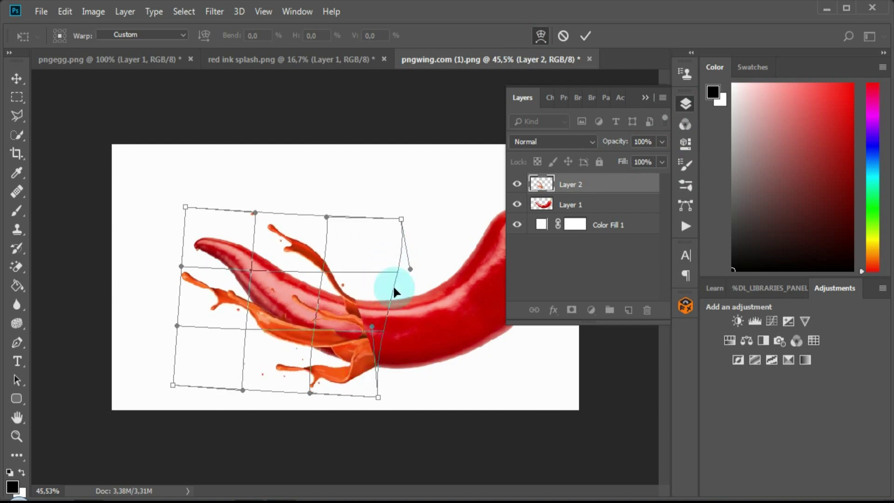
left_click(563, 35)
left_click_drag(371, 361, 346, 361)
Set the splash to 100% opacity and warp its lower edge down along the pepper
key("ctrl+t")
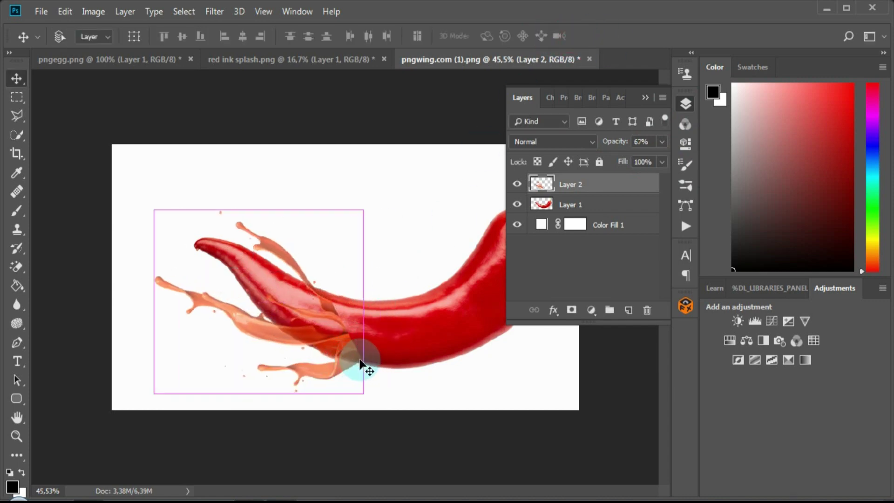
left_click(540, 36)
left_click_drag(637, 172, 665, 167)
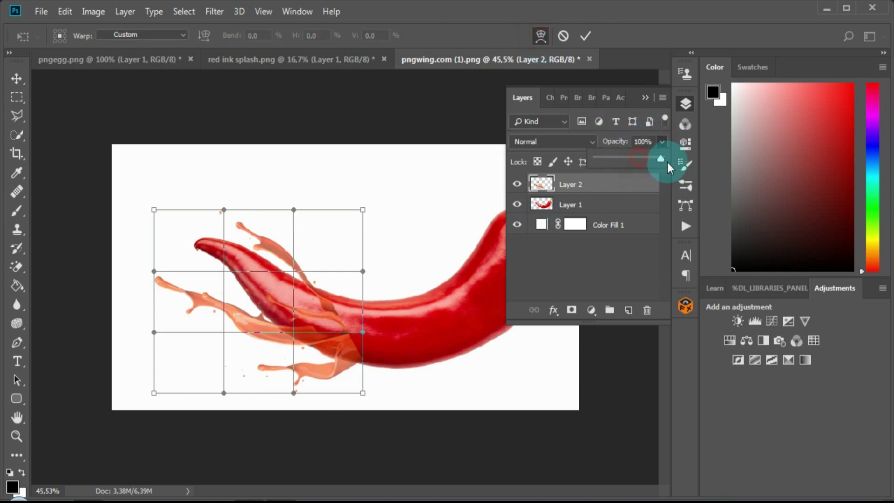
left_click_drag(355, 365, 259, 385)
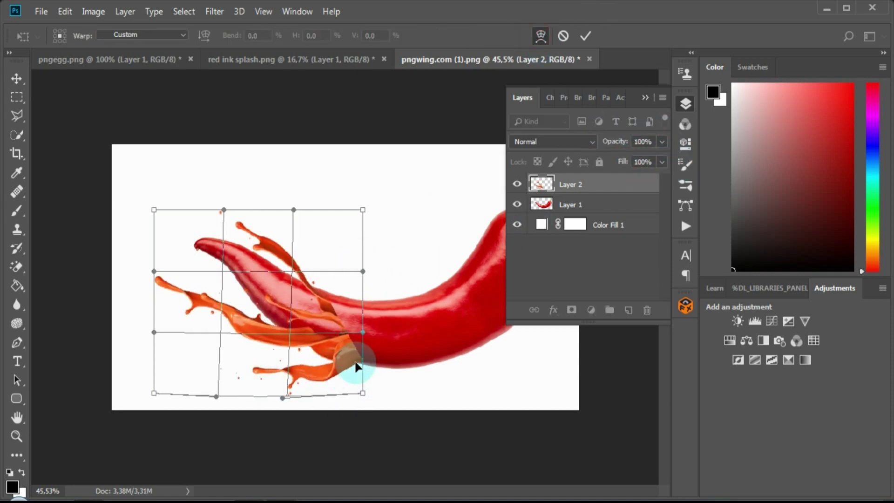
left_click_drag(344, 366, 346, 371)
Warp the splash's right side, left tip and upper strand along the tip, then apply
left_click_drag(340, 274, 352, 279)
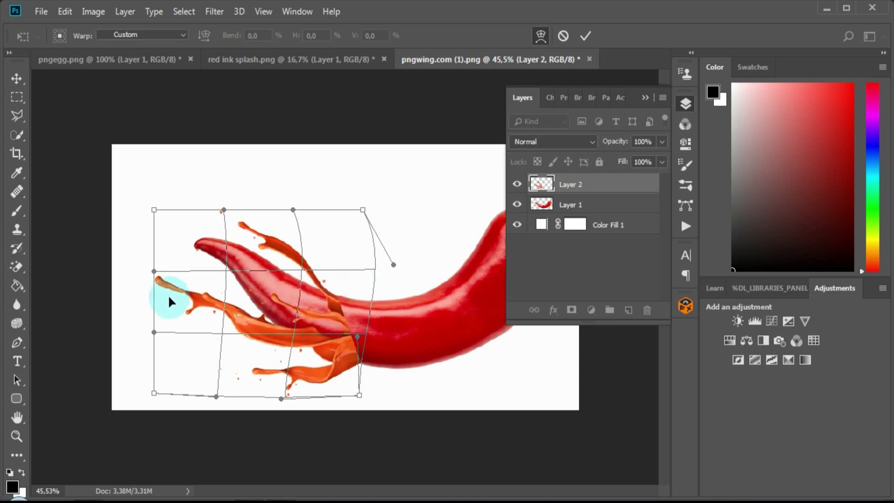
mouse_move(168, 294)
left_mouse_down()
mouse_move(163, 263)
mouse_move(234, 361)
left_mouse_up()
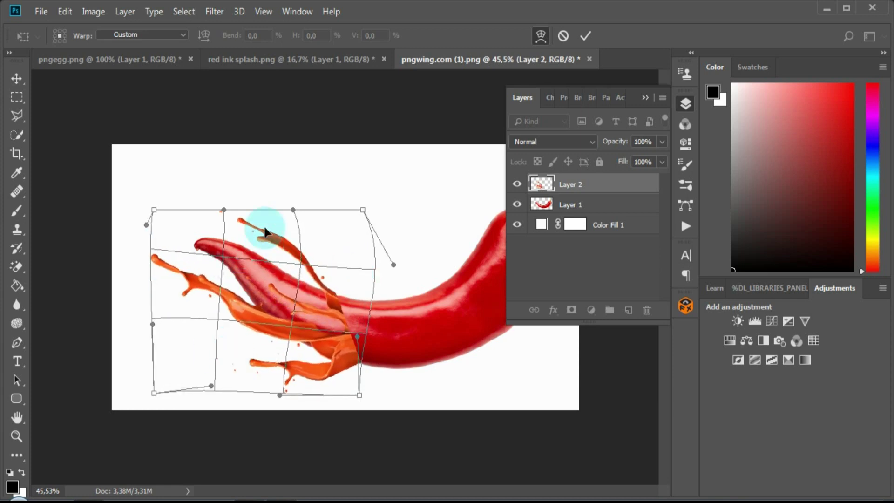
mouse_move(250, 235)
left_mouse_down()
mouse_move(268, 244)
mouse_move(250, 245)
left_mouse_up()
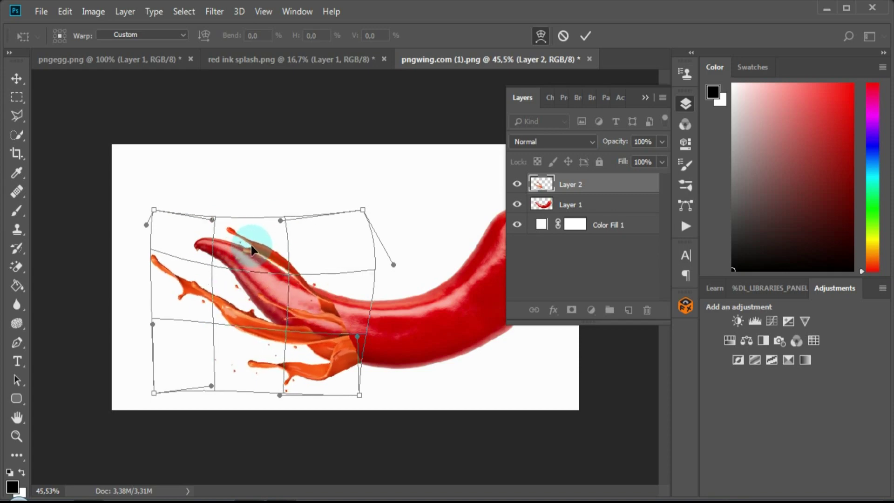
left_click_drag(331, 307, 339, 302)
left_click_drag(359, 396, 356, 398)
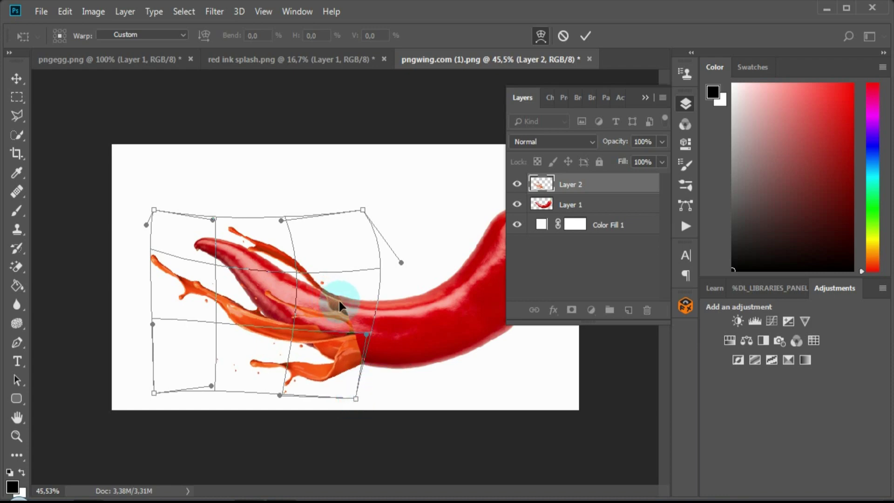
left_click(587, 36)
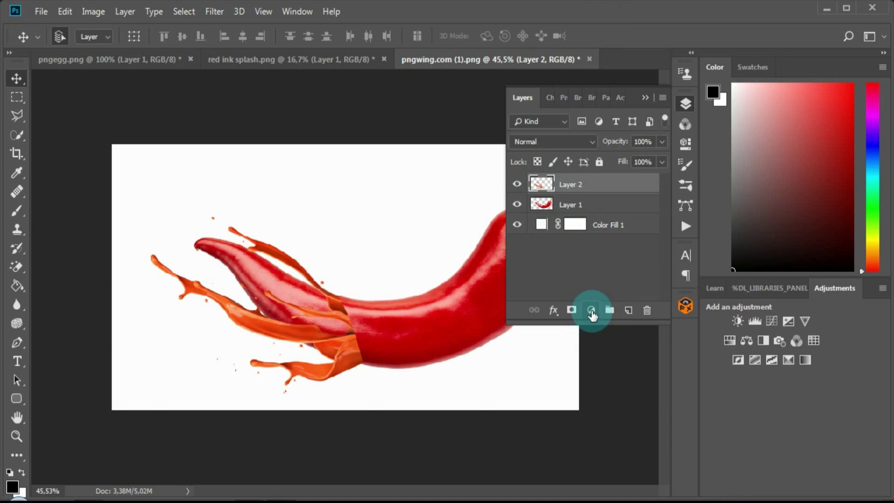
Add a Hue/Saturation layer clipped to the splash: Colorize, Saturation 93, Lightness +8
left_click(592, 310)
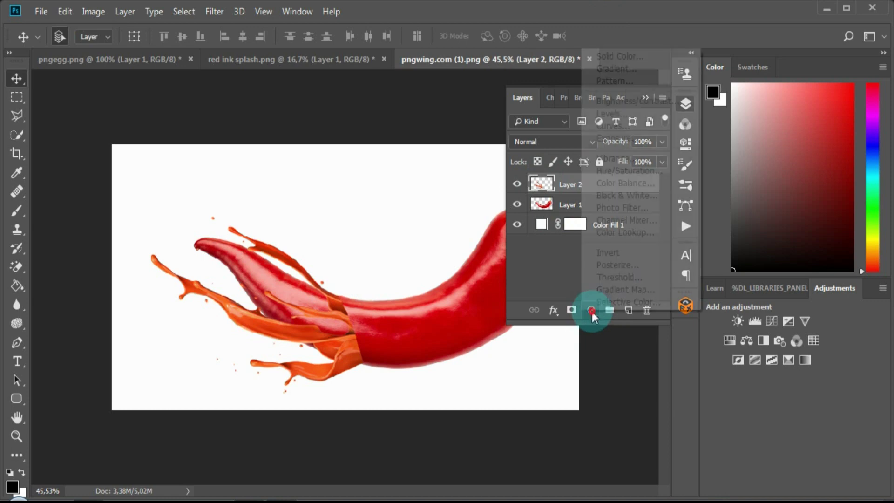
left_click(626, 171)
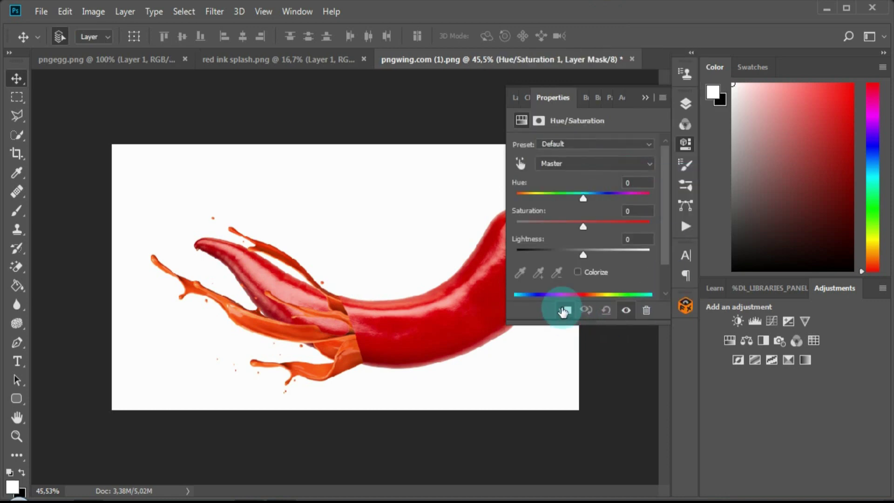
left_click(564, 311)
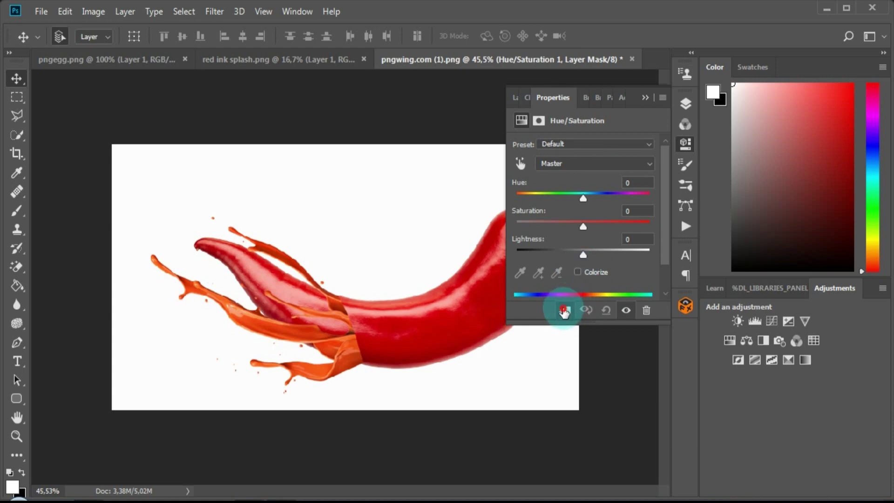
left_click(580, 273)
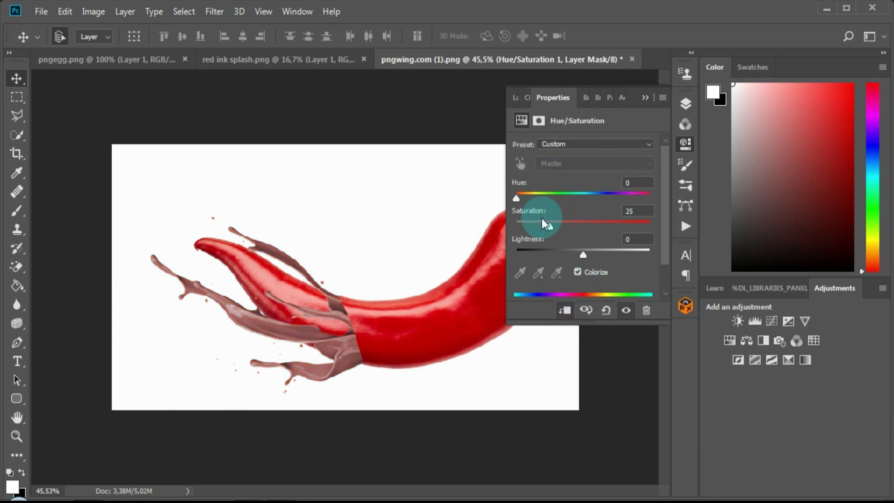
left_click_drag(553, 227, 627, 230)
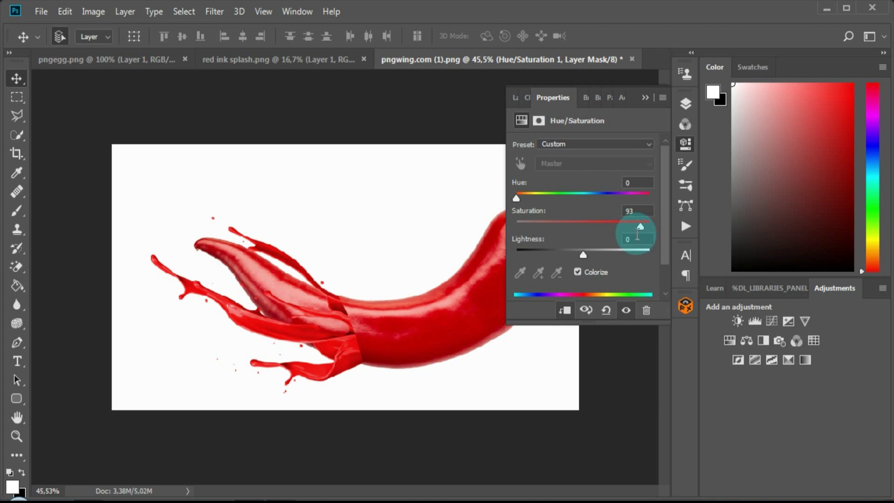
left_click_drag(583, 254, 585, 261)
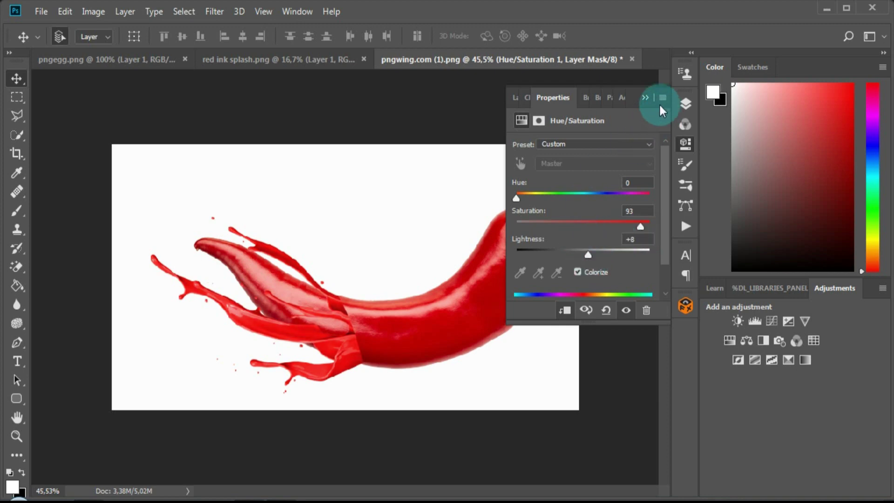
Add white layer masks to Layer 2 and Layer 1, with Layer 1's mask targeted
left_click(516, 99)
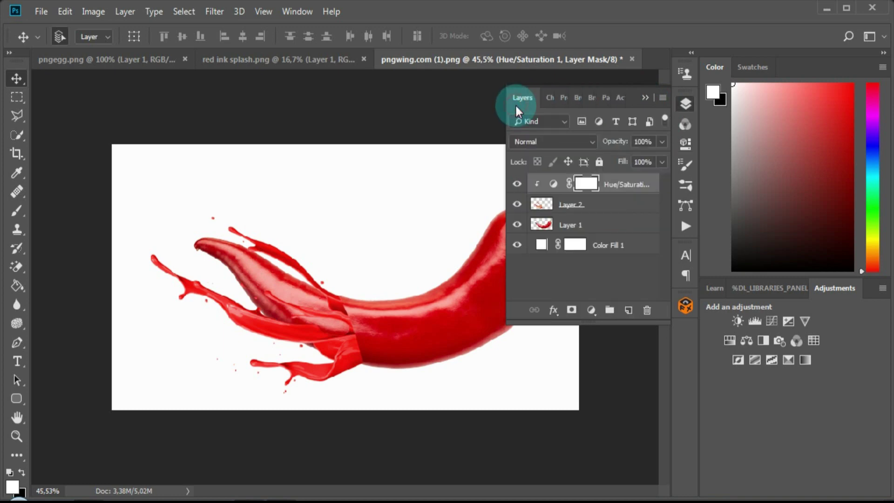
left_click(540, 205)
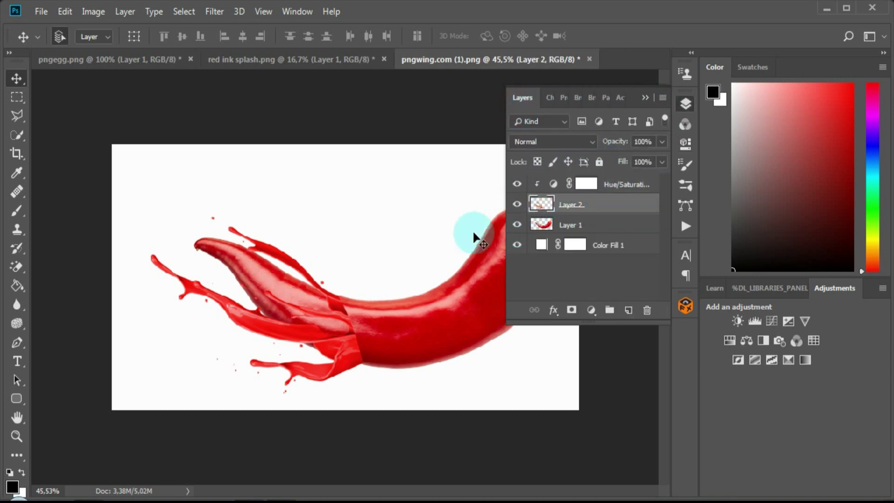
left_click(572, 310)
left_click(530, 227)
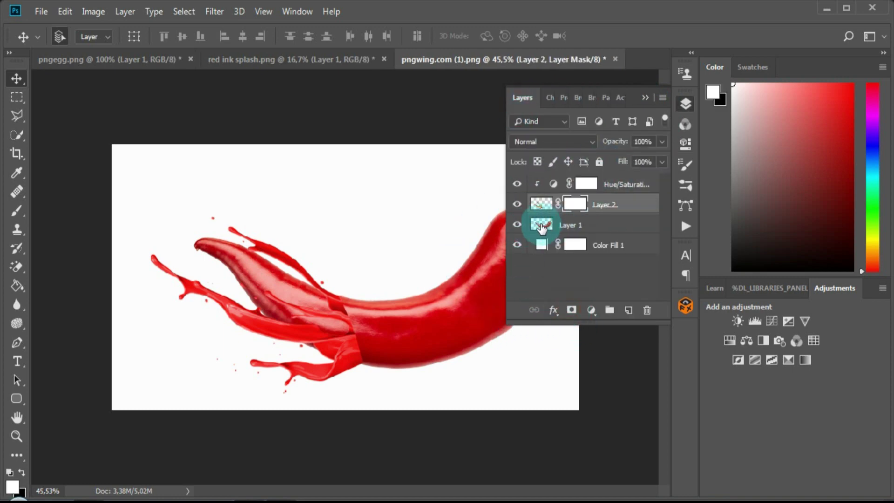
left_click(572, 310)
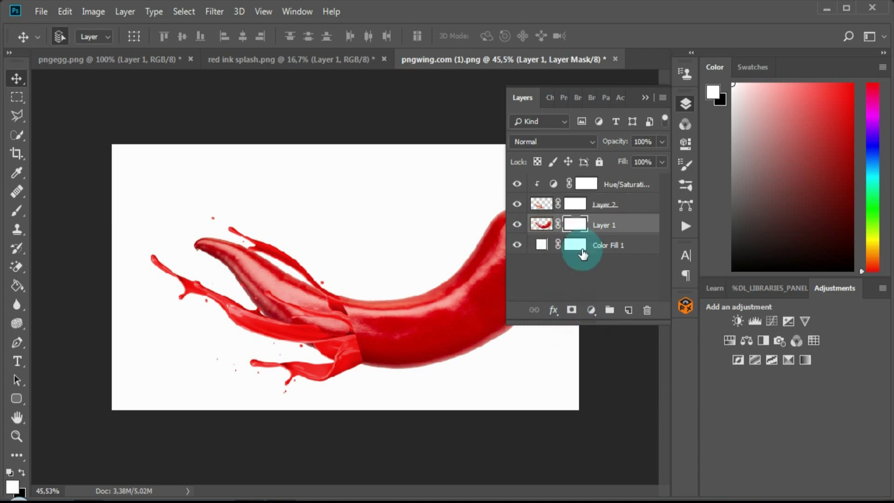
left_click(577, 205)
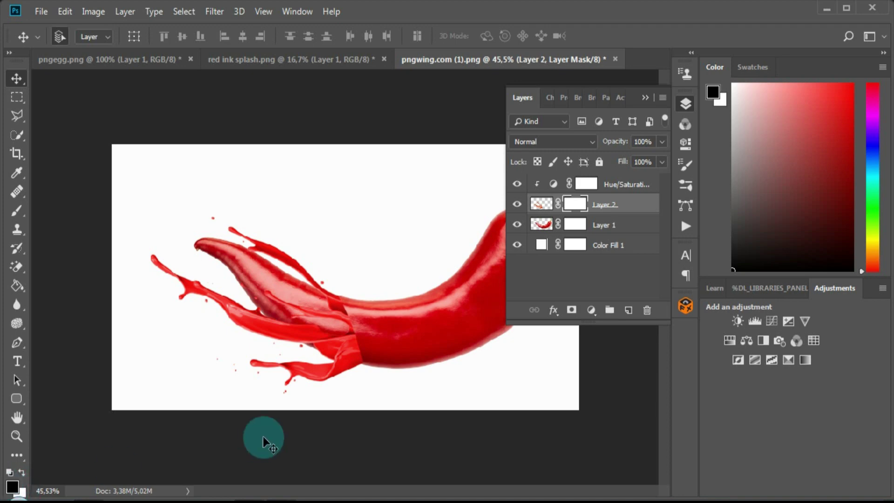
left_click(582, 226)
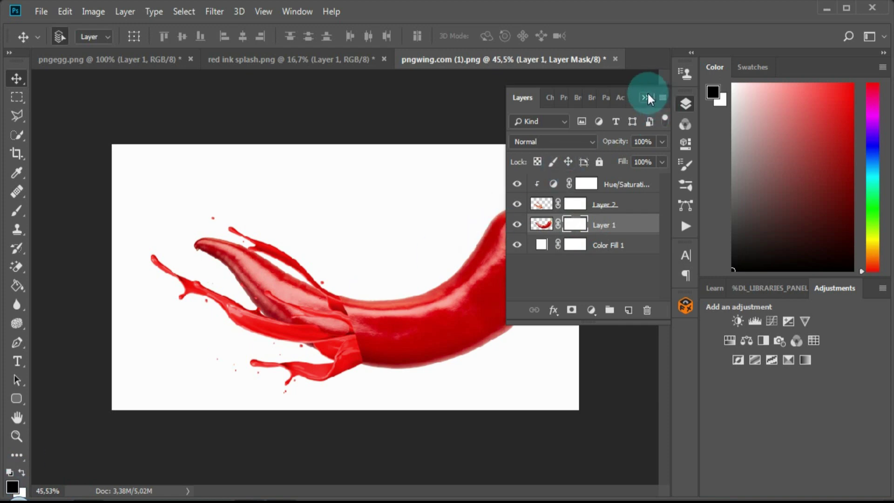
left_click(648, 97)
Paint black with a Soft Round brush on Layer 1's mask to hide the chili tip
left_click(10, 217)
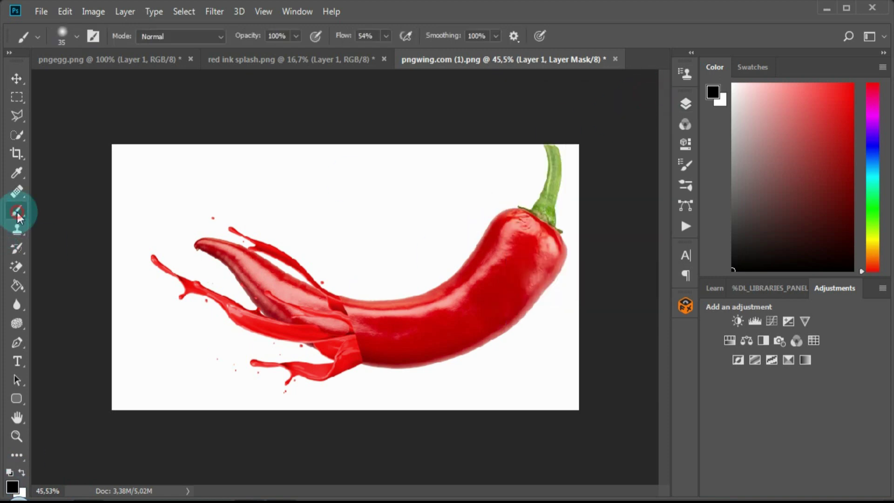
left_click(77, 36)
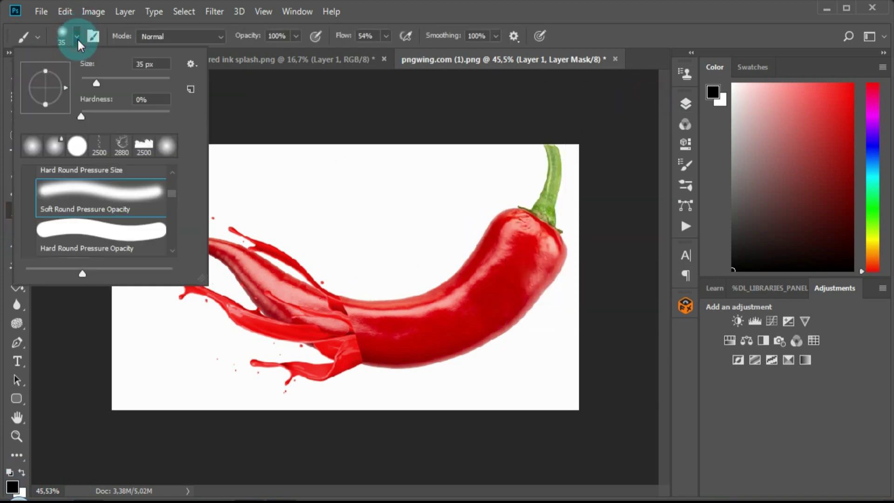
left_click(31, 147)
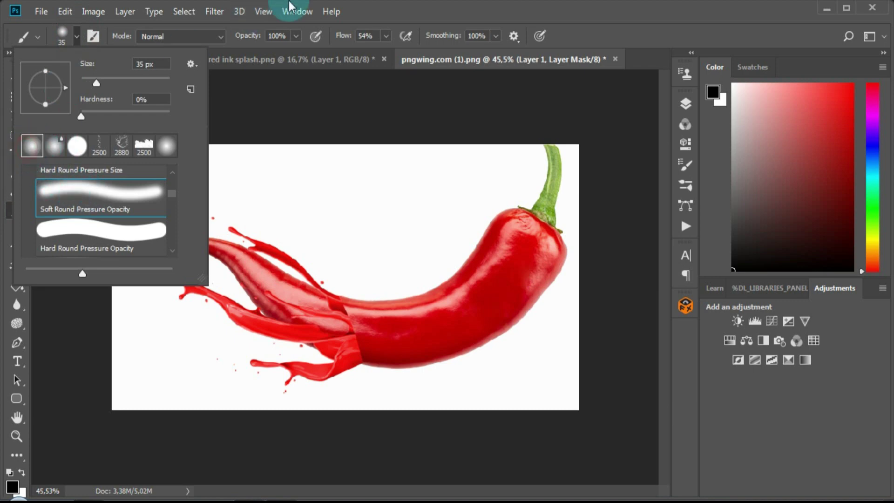
key("Return")
mouse_move(292, 337)
left_mouse_down()
mouse_move(194, 247)
mouse_move(200, 239)
mouse_move(226, 254)
mouse_move(180, 239)
mouse_move(231, 257)
mouse_move(259, 249)
mouse_move(236, 256)
mouse_move(259, 286)
mouse_move(250, 315)
mouse_move(176, 248)
mouse_move(222, 241)
mouse_move(295, 272)
mouse_move(224, 283)
mouse_move(275, 313)
mouse_move(225, 281)
mouse_move(272, 306)
mouse_move(246, 283)
mouse_move(264, 277)
mouse_move(274, 256)
mouse_move(265, 294)
mouse_move(294, 306)
mouse_move(291, 285)
mouse_move(279, 315)
mouse_move(297, 324)
mouse_move(295, 285)
mouse_move(289, 319)
mouse_move(291, 266)
mouse_move(287, 274)
left_mouse_up()
left_click(719, 72)
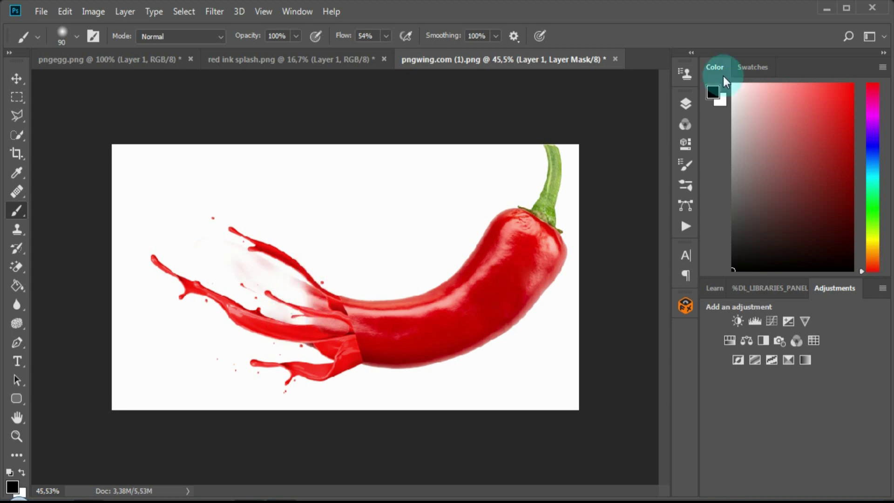
left_click(679, 106)
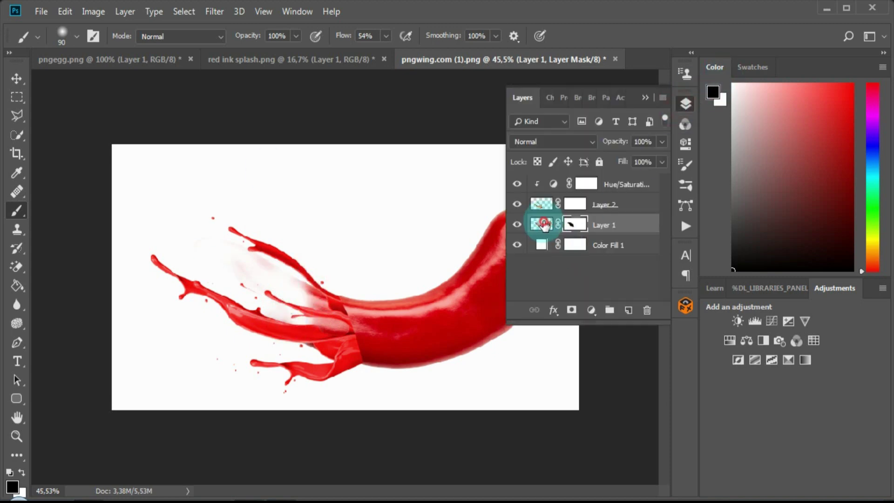
Move Layer 1 above Layer 2 unclipped and softly mask the chili's left end
left_click_drag(544, 226, 544, 205)
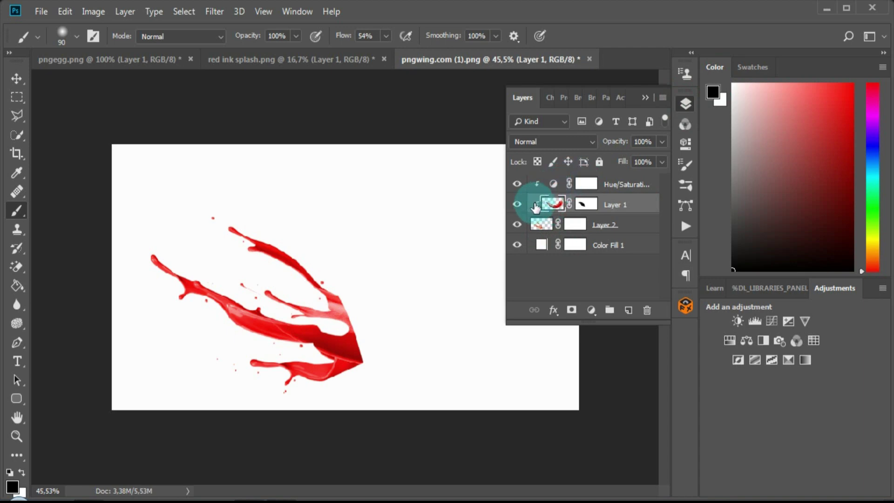
left_click(541, 205, "alt")
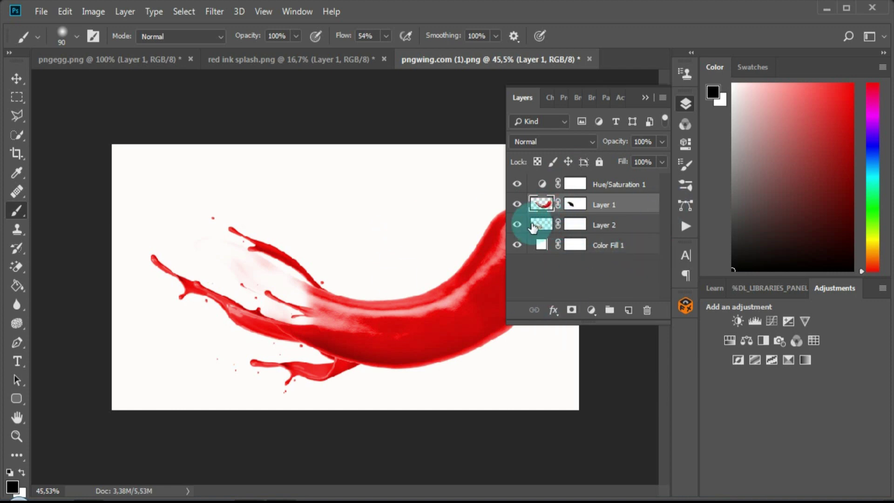
left_click(646, 97)
left_click_drag(306, 307, 294, 289)
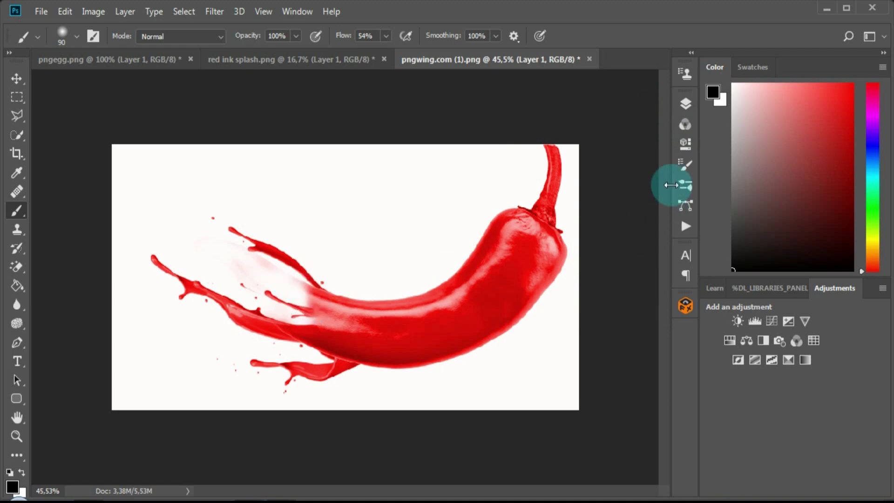
left_click(686, 103)
left_click(577, 206)
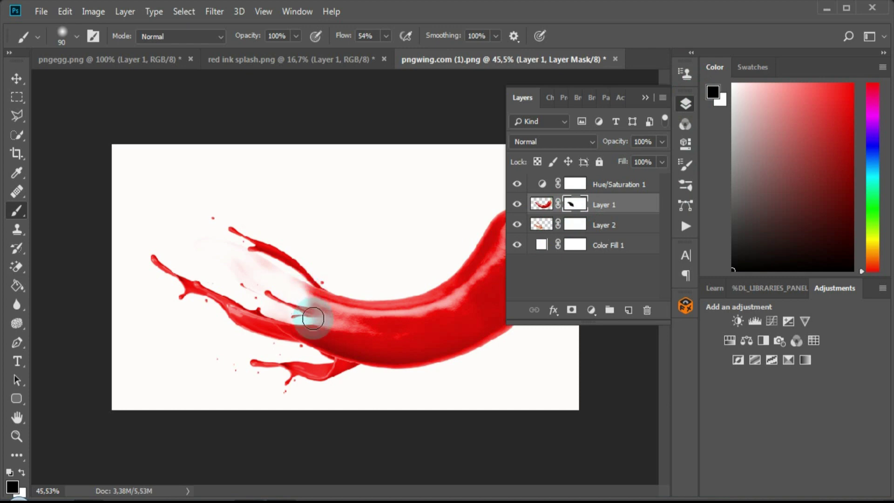
Hide the chili's left end over the splash with black mask strokes, restoring red below at brush size 50
left_click_drag(313, 318, 302, 298)
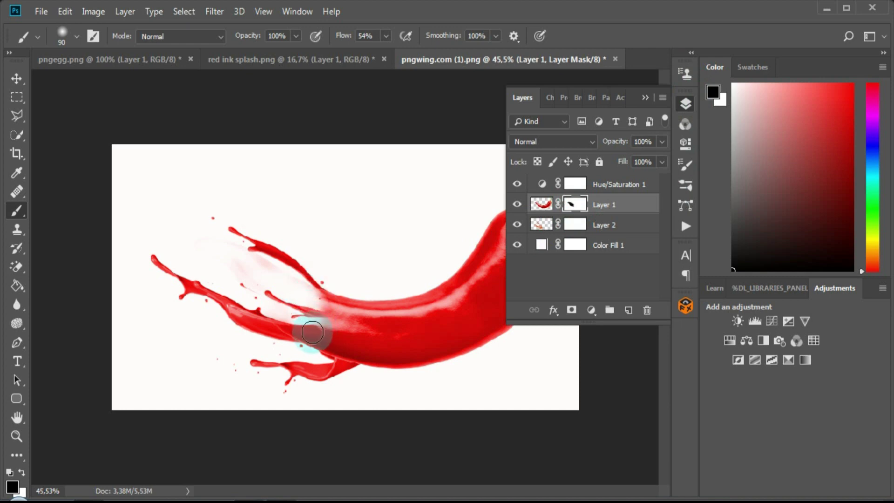
left_click_drag(312, 332, 313, 319)
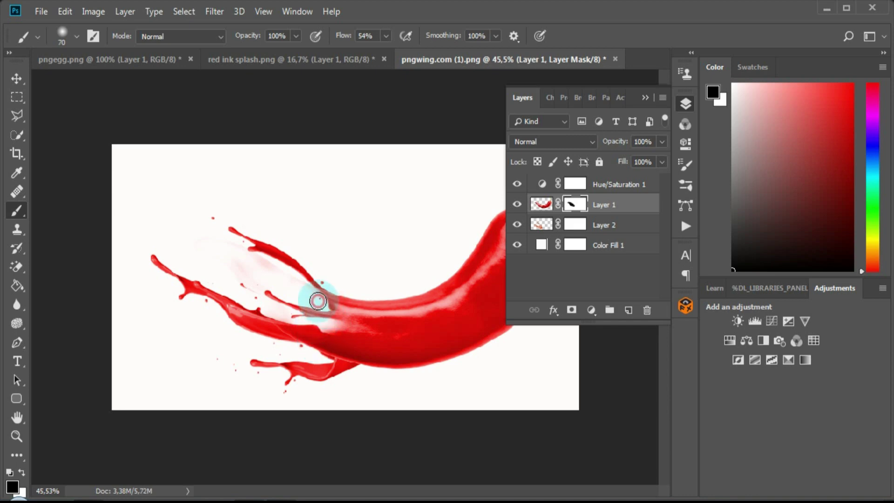
mouse_move(318, 301)
left_mouse_down()
mouse_move(329, 309)
mouse_move(300, 329)
mouse_move(274, 323)
mouse_move(345, 361)
mouse_move(316, 300)
mouse_move(343, 321)
mouse_move(330, 316)
mouse_move(329, 342)
mouse_move(344, 359)
mouse_move(361, 325)
mouse_move(355, 327)
mouse_move(350, 296)
mouse_move(331, 336)
mouse_move(338, 329)
left_mouse_up()
left_click(21, 473)
key("bracketleft")
key("bracketleft")
key("x")
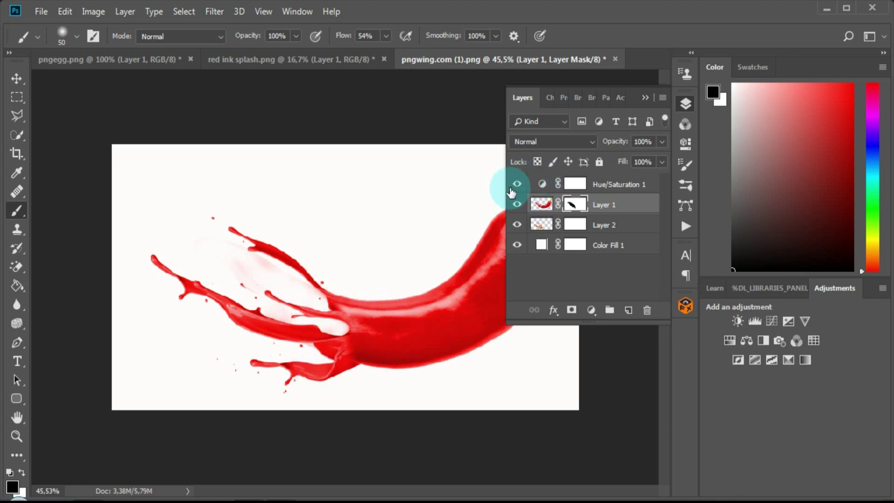
Move the Hue/Saturation 1 adjustment layer below Layer 1 in the Layers panel
left_click(645, 96)
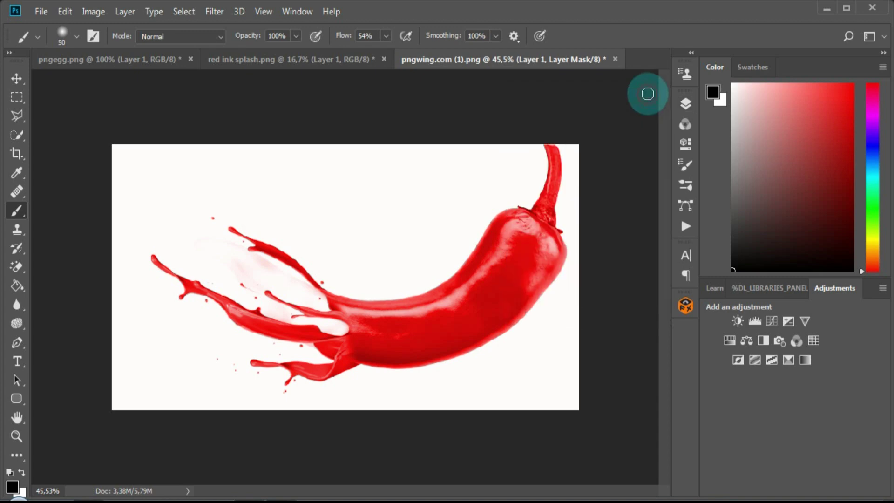
left_click(685, 103)
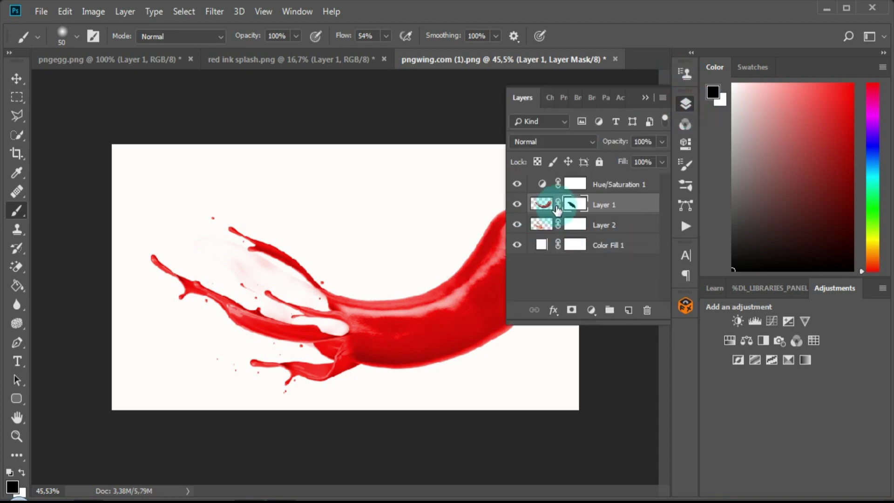
left_click_drag(627, 184, 628, 210)
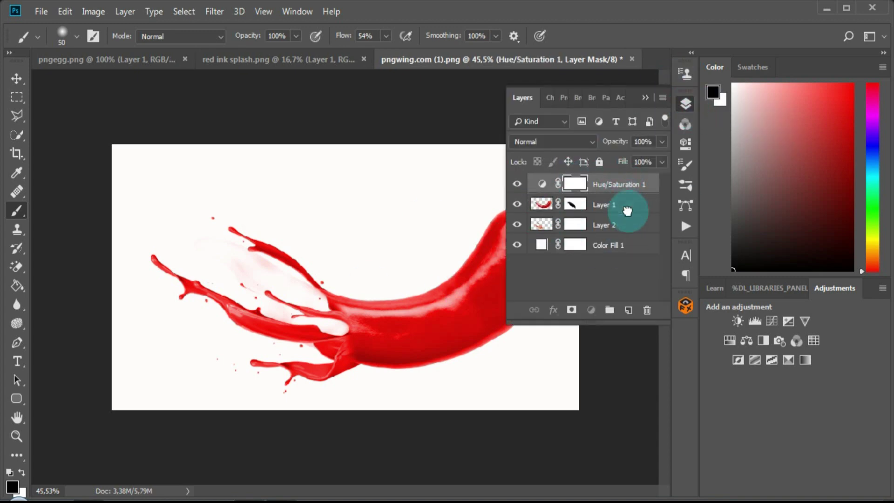
left_click(649, 99)
left_click(692, 100)
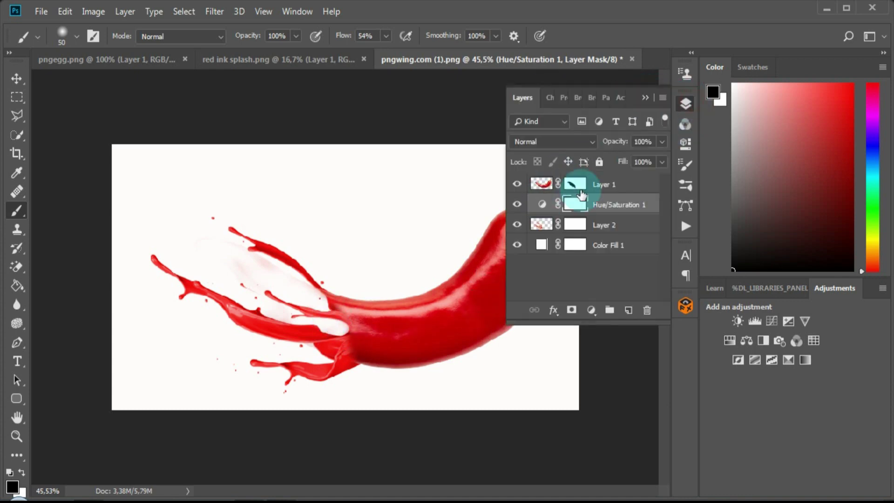
On Layer 1's mask, fade the splash-chili junction with black, then restore chili with white strokes
left_click(581, 194)
mouse_move(329, 323)
left_mouse_down()
mouse_move(333, 316)
mouse_move(336, 338)
mouse_move(334, 316)
mouse_move(317, 364)
left_mouse_up()
key("x")
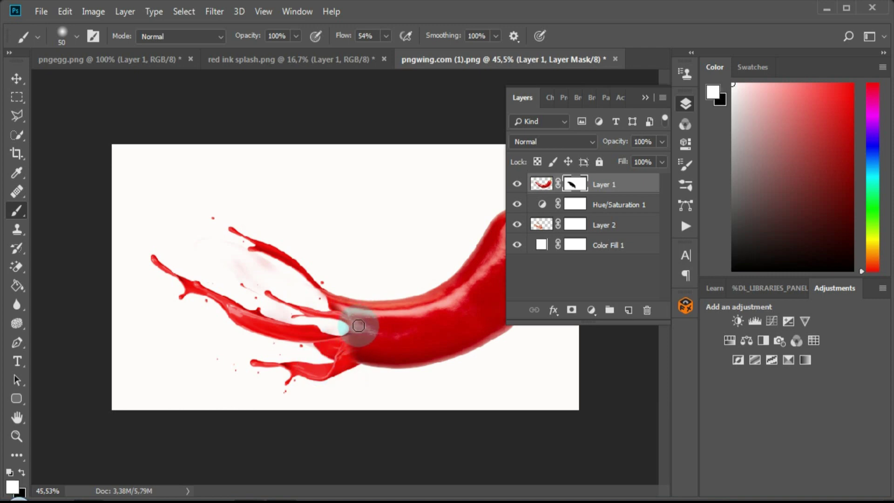
left_click_drag(357, 326, 398, 277)
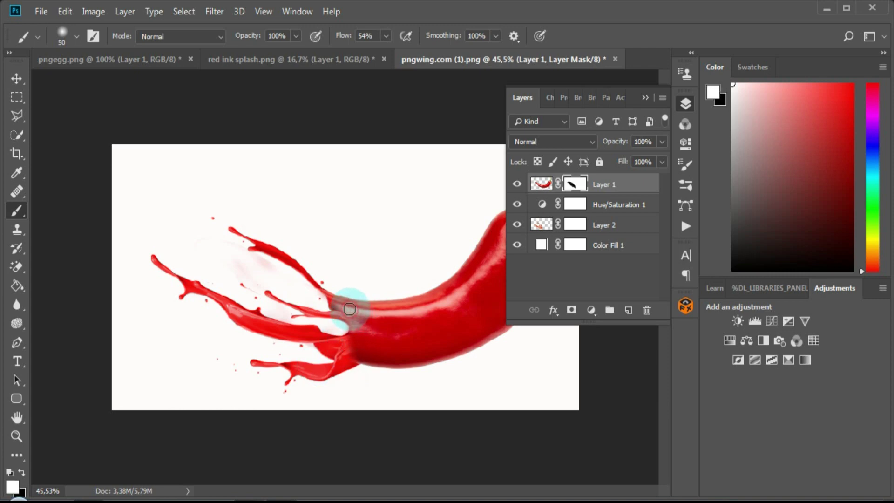
left_click(623, 60)
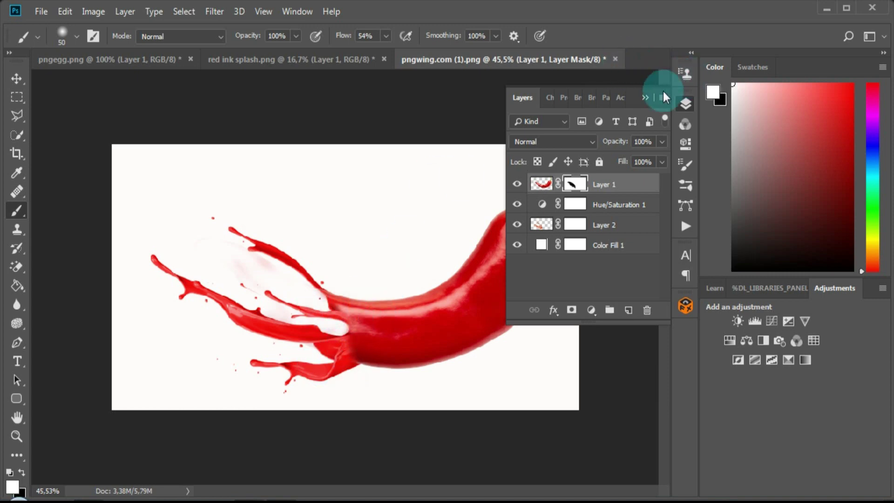